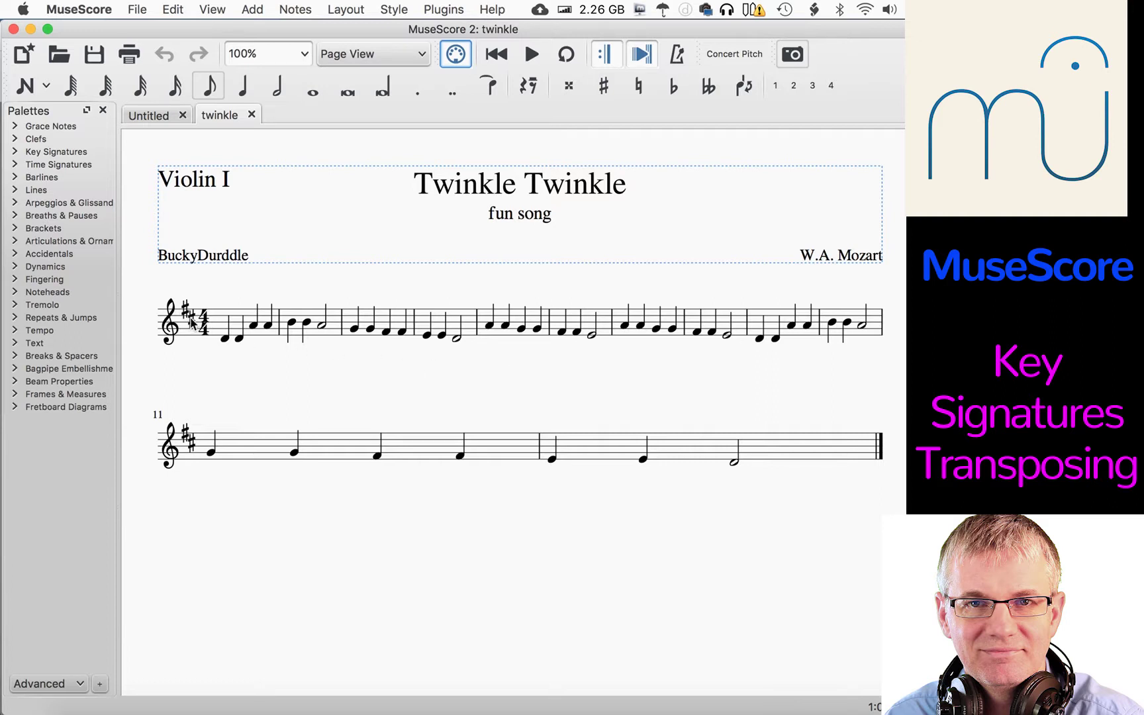
- Browse the sharp keys in the Key Signatures palette and apply A major to the whole score
left_click(190, 319)
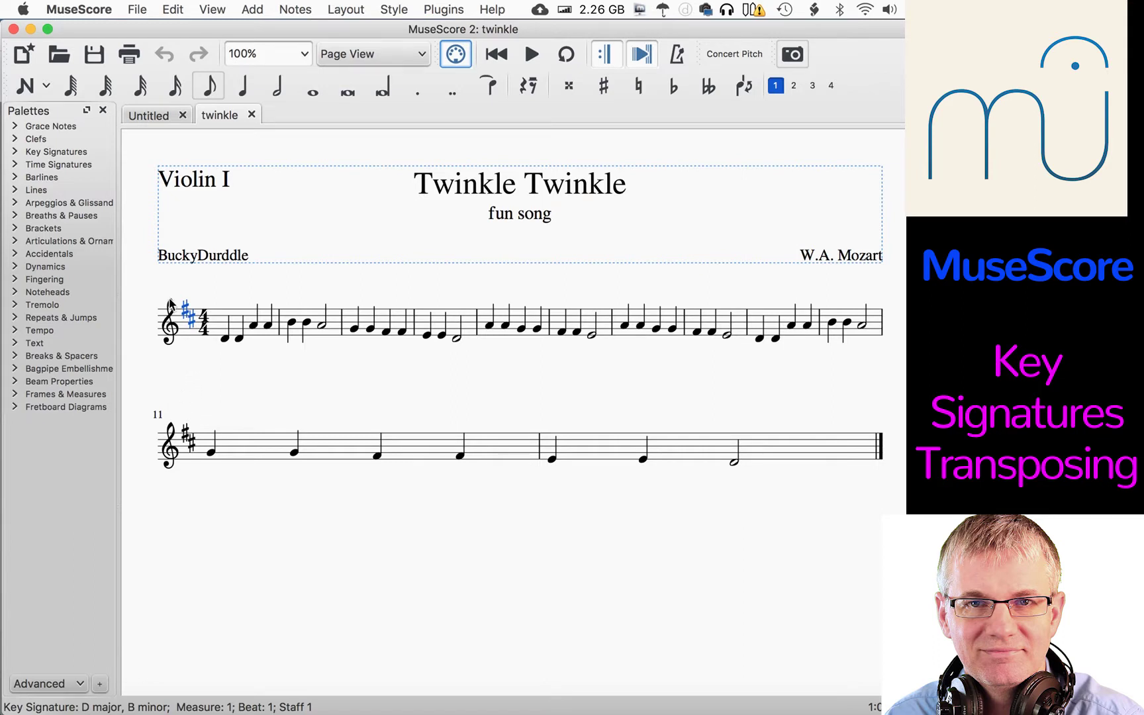
left_click(14, 153)
scroll(25, 233, "down", 10)
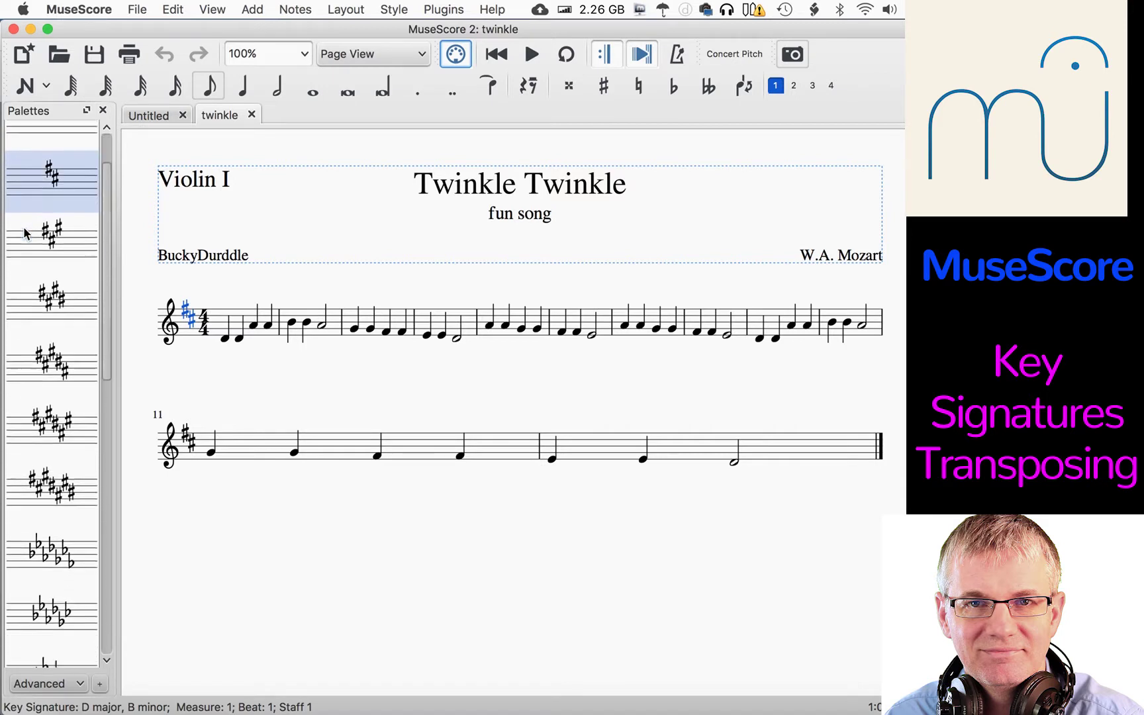
scroll(26, 233, "down", 5)
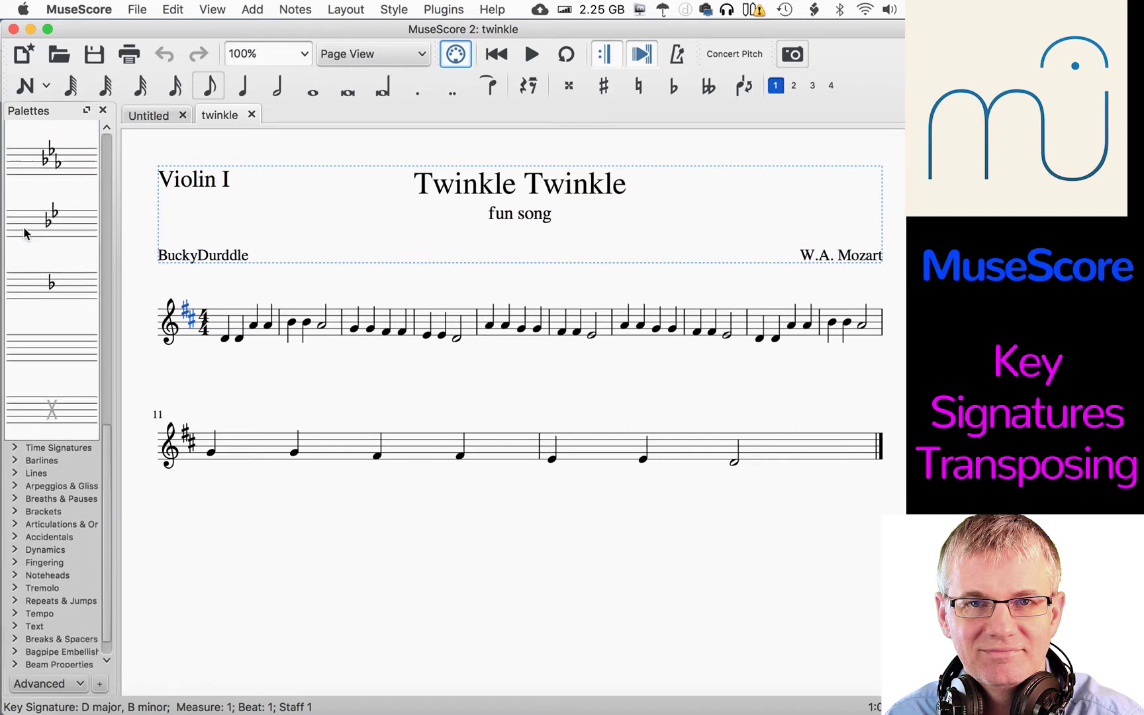
scroll(25, 233, "up", 15)
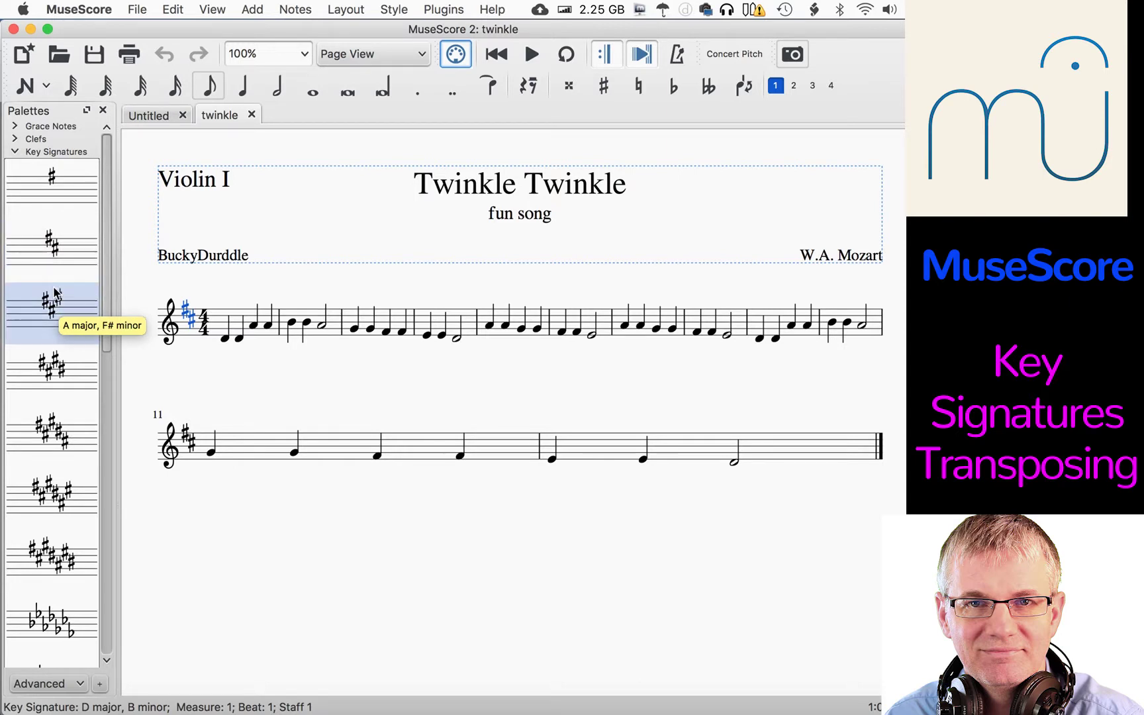
left_click_drag(51, 309, 188, 316)
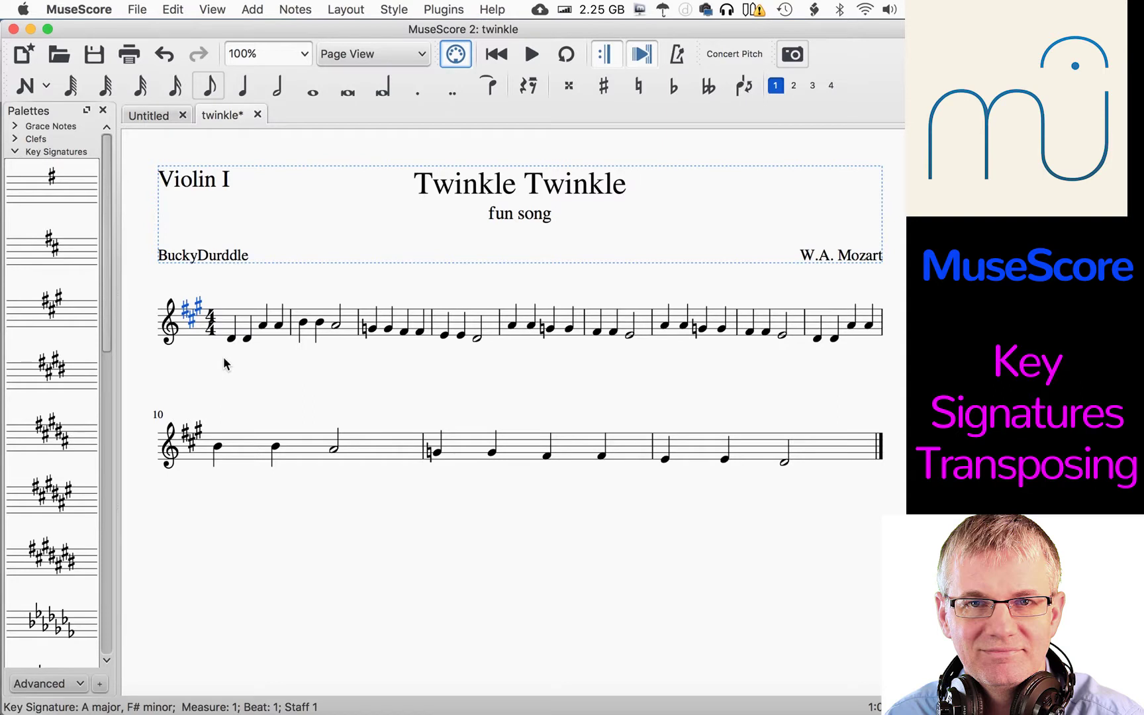
mouse_move(52, 433)
left_mouse_down()
mouse_move(184, 360)
mouse_move(182, 323)
left_mouse_up()
mouse_move(41, 539)
left_mouse_down()
mouse_move(141, 411)
mouse_move(182, 328)
left_mouse_up()
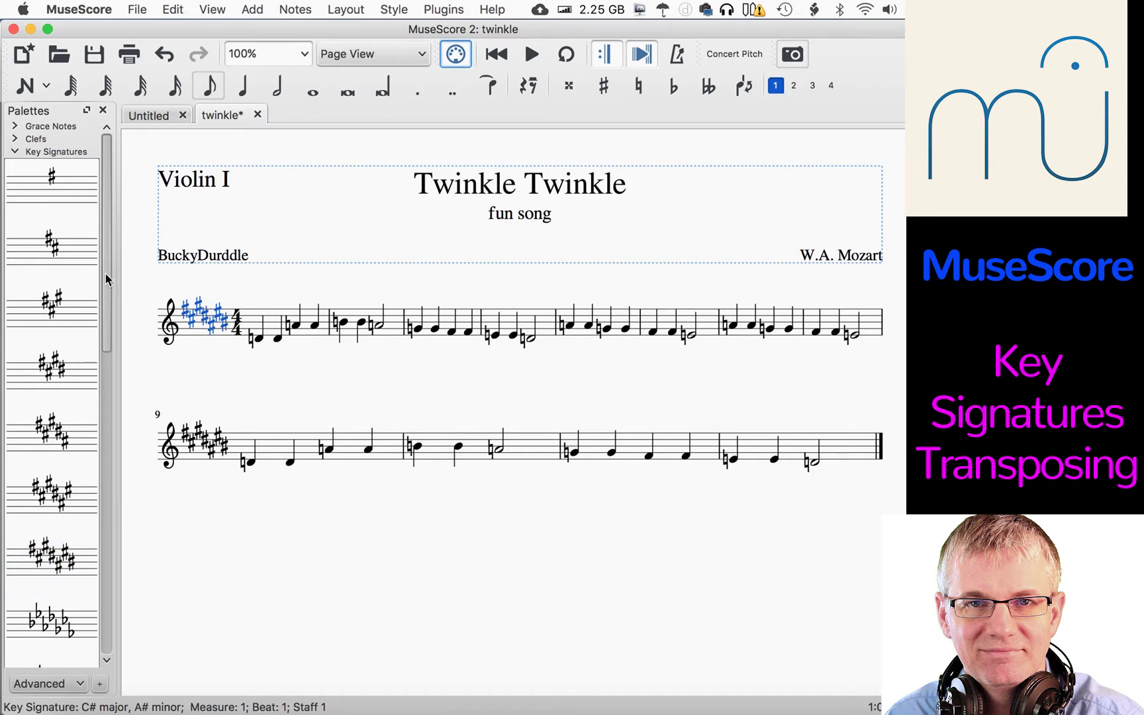
left_click_drag(53, 248, 192, 318)
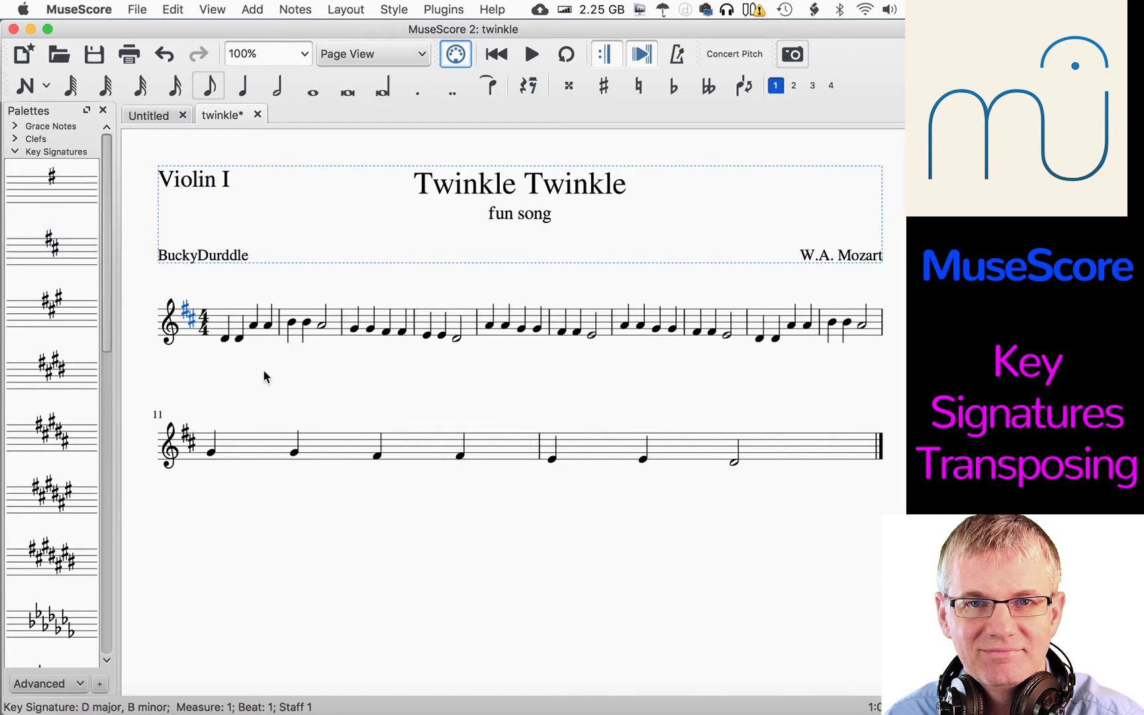
left_click_drag(51, 306, 188, 312)
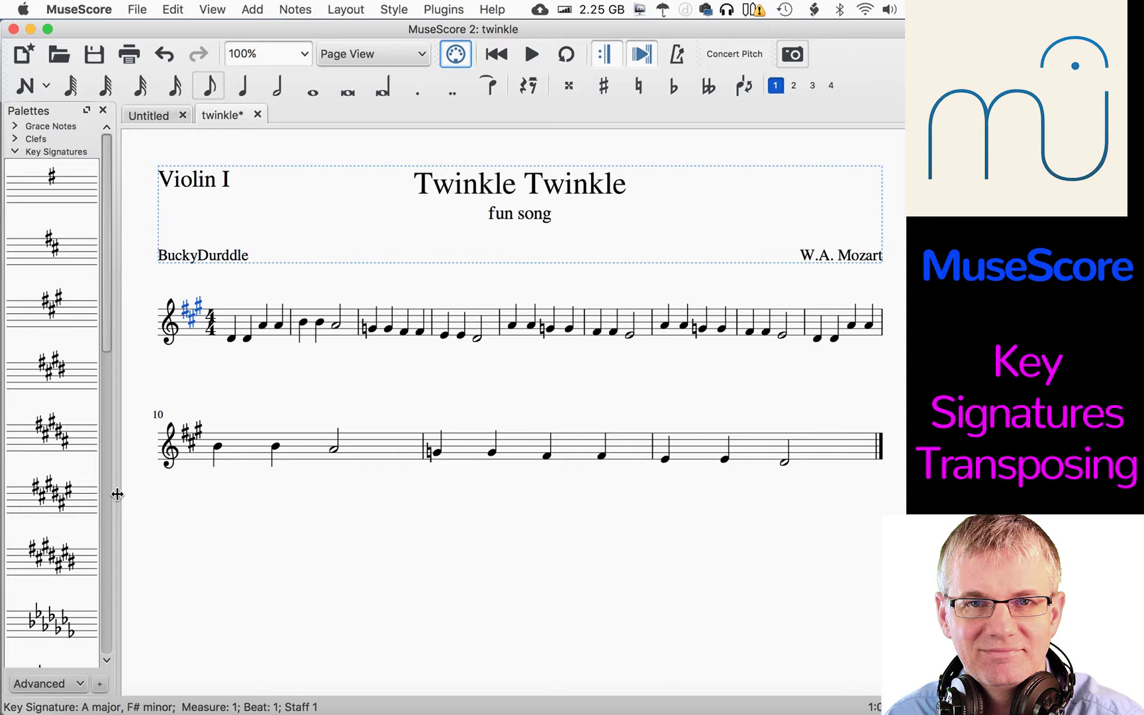
left_click_drag(51, 629, 191, 317)
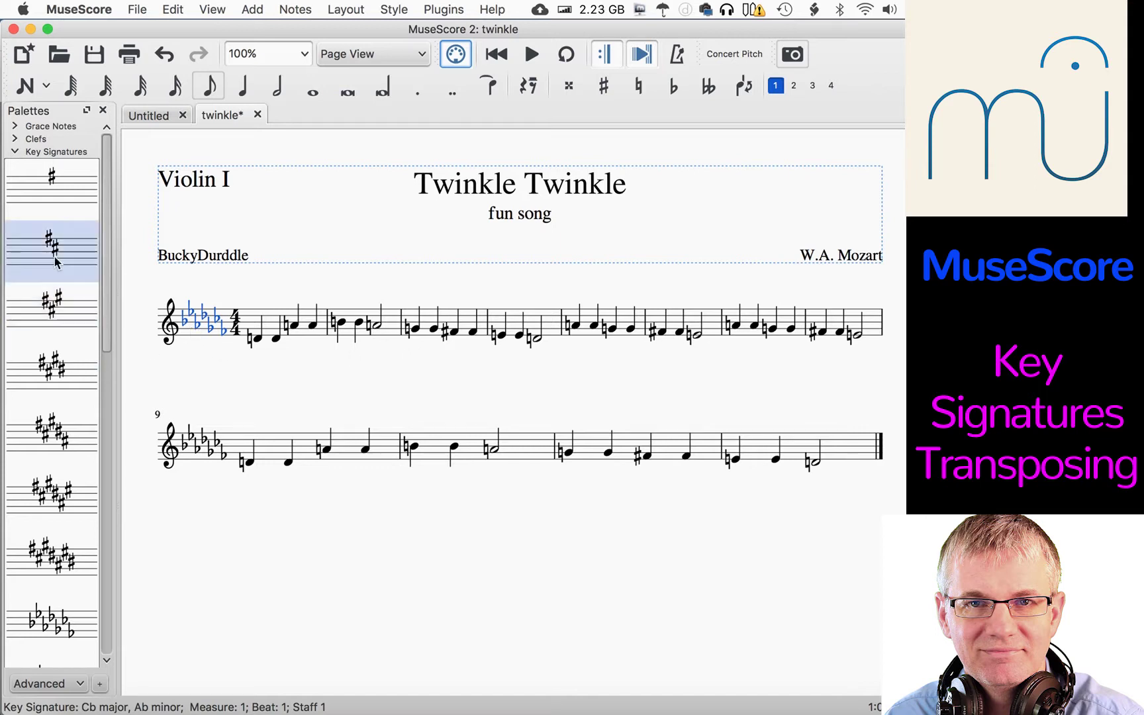
mouse_move(70, 254)
left_mouse_down()
mouse_move(226, 322)
mouse_move(211, 321)
left_mouse_up()
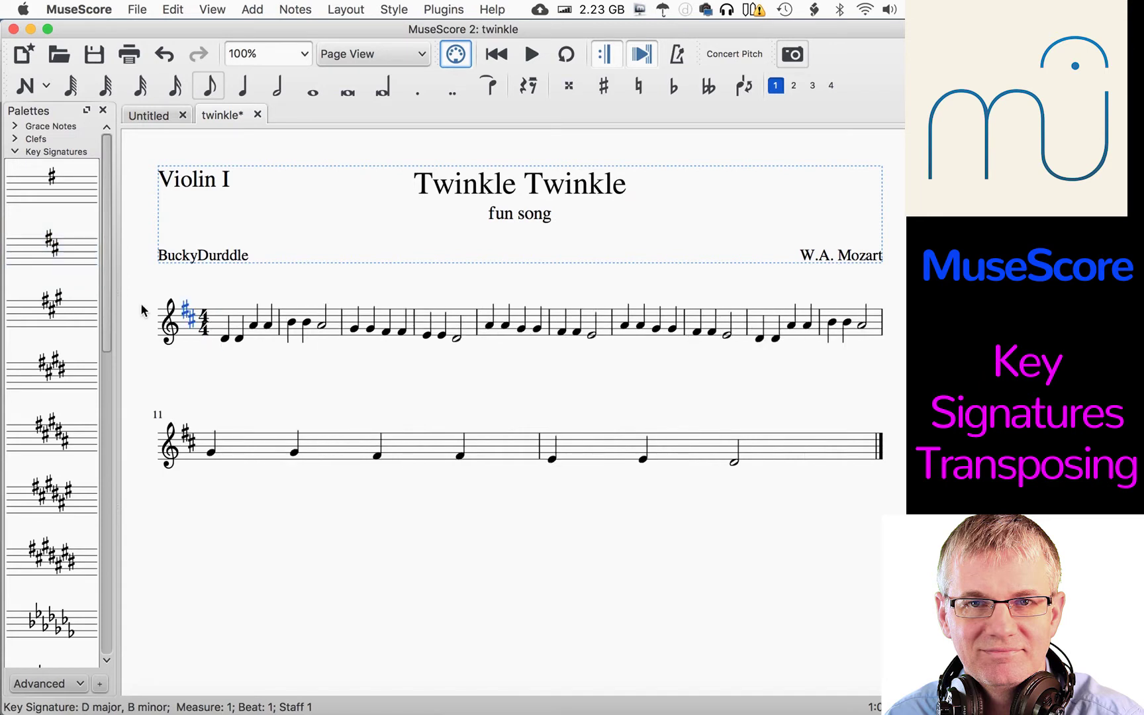
mouse_move(86, 309)
left_mouse_down()
mouse_move(384, 331)
mouse_move(452, 355)
mouse_move(438, 336)
left_mouse_up()
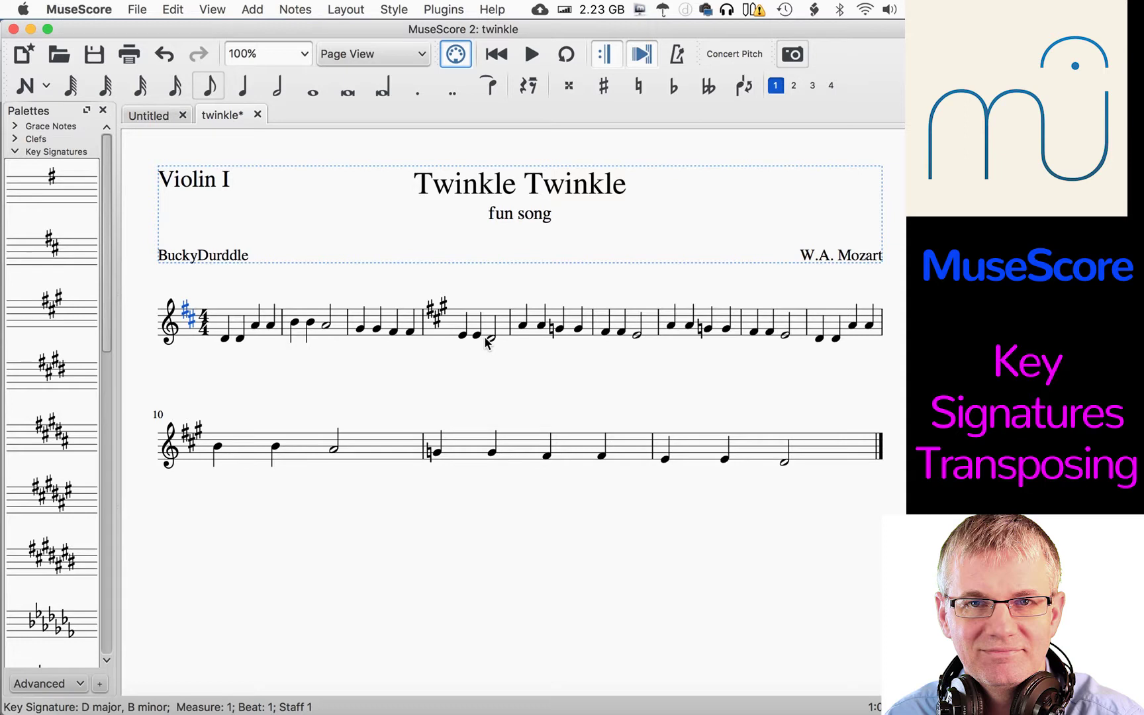
mouse_move(51, 246)
left_mouse_down()
mouse_move(405, 324)
mouse_move(565, 326)
left_mouse_up()
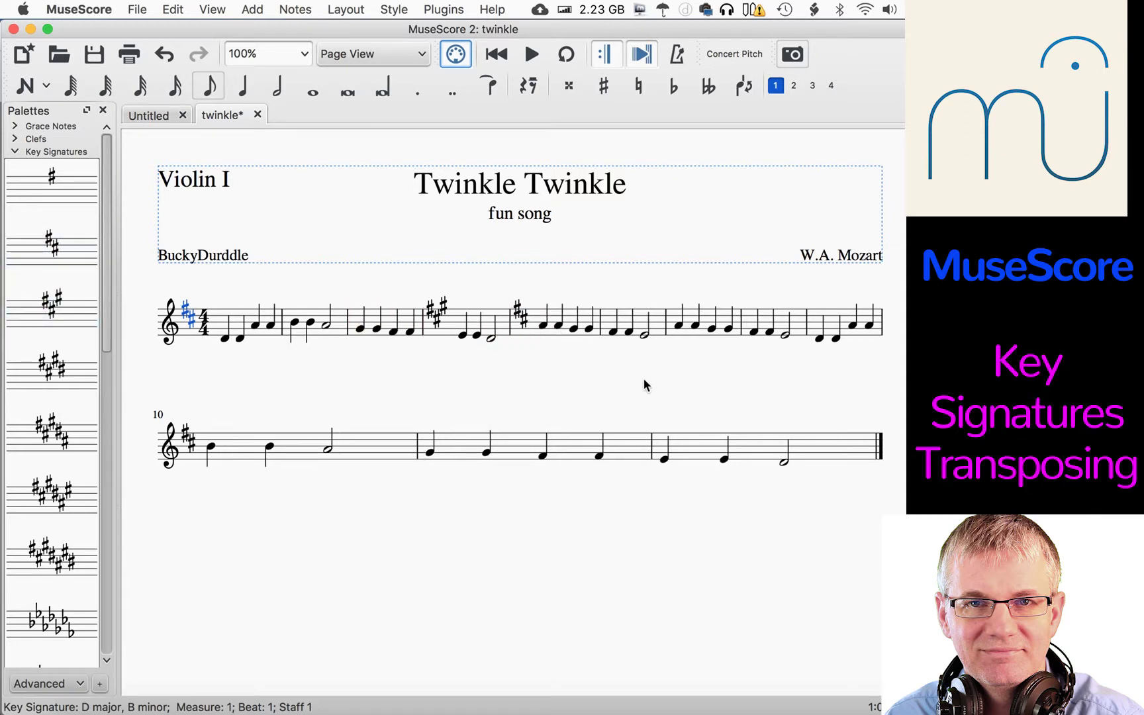
mouse_move(93, 371)
left_mouse_down()
mouse_move(382, 376)
mouse_move(671, 355)
mouse_move(681, 335)
left_mouse_up()
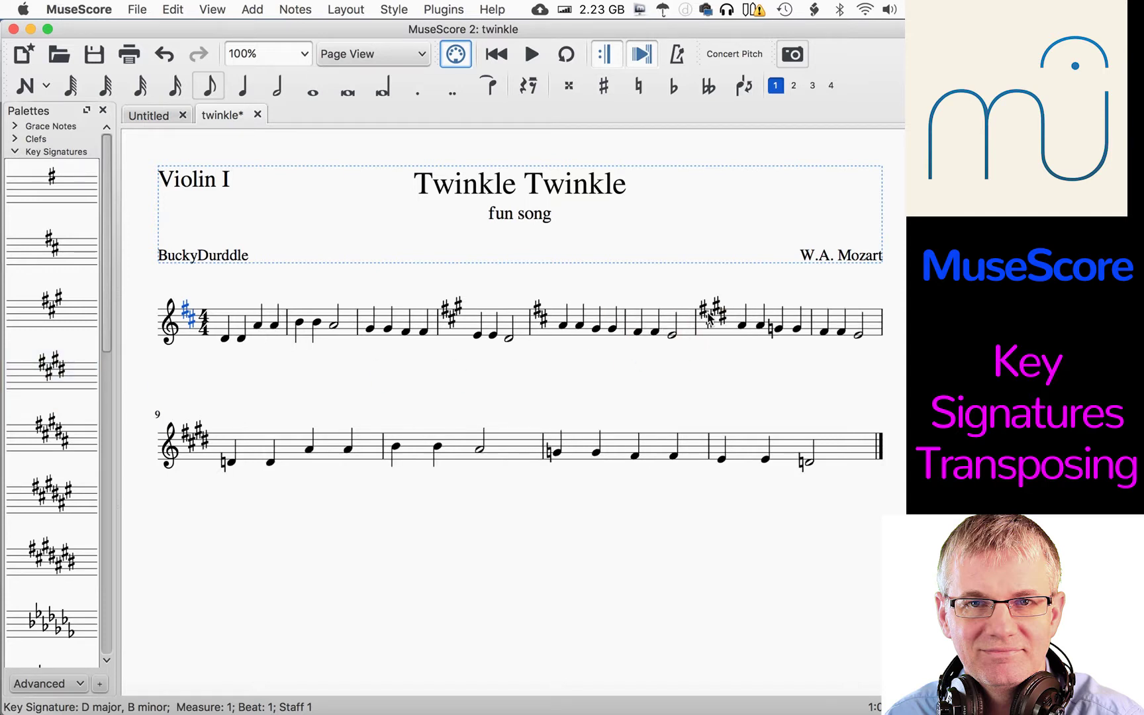
left_click(708, 318)
key("Delete")
left_click(525, 318)
key("Delete")
left_click(434, 316)
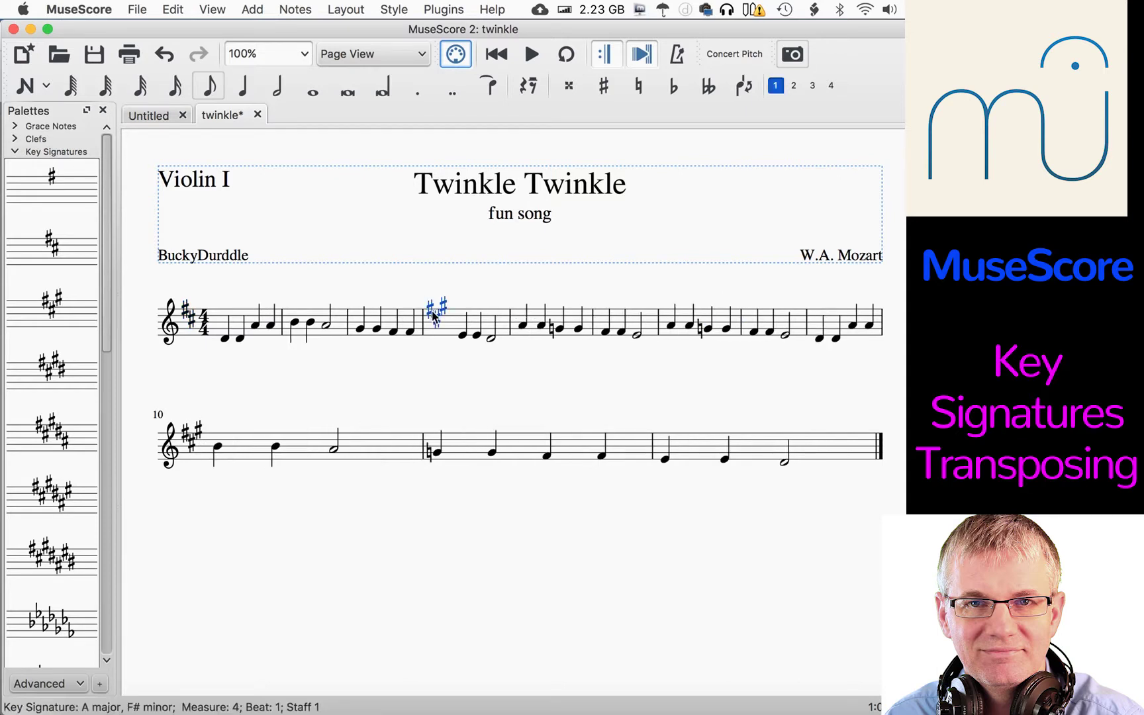
key("Delete")
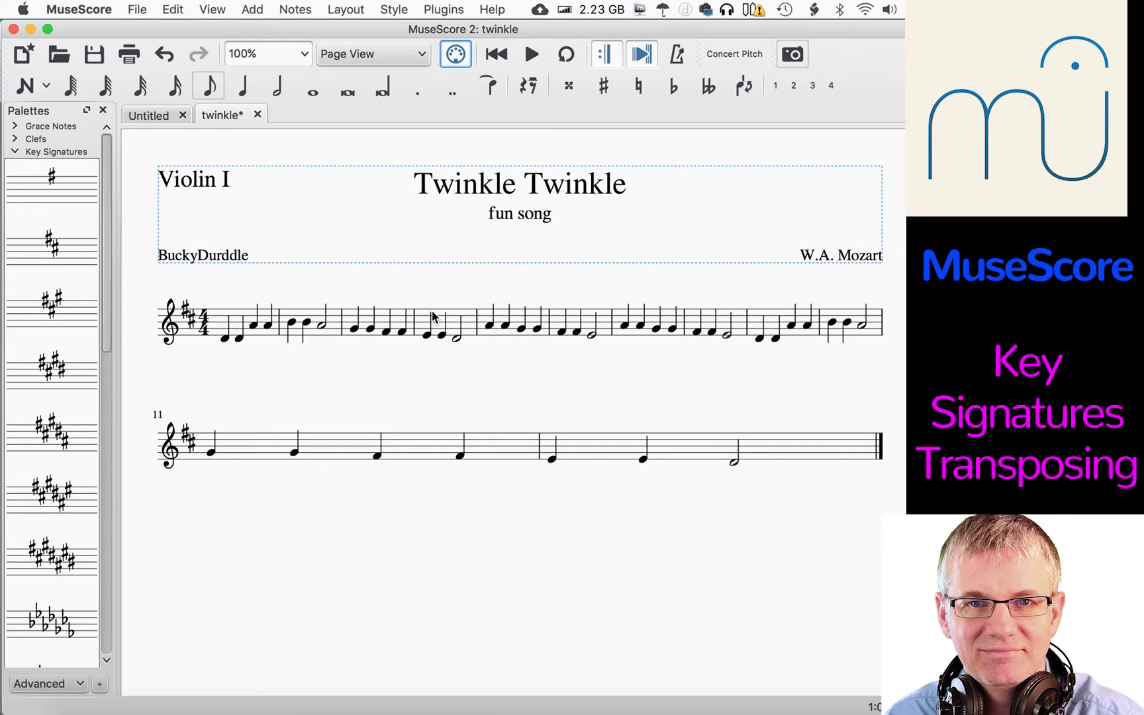
left_click(490, 324)
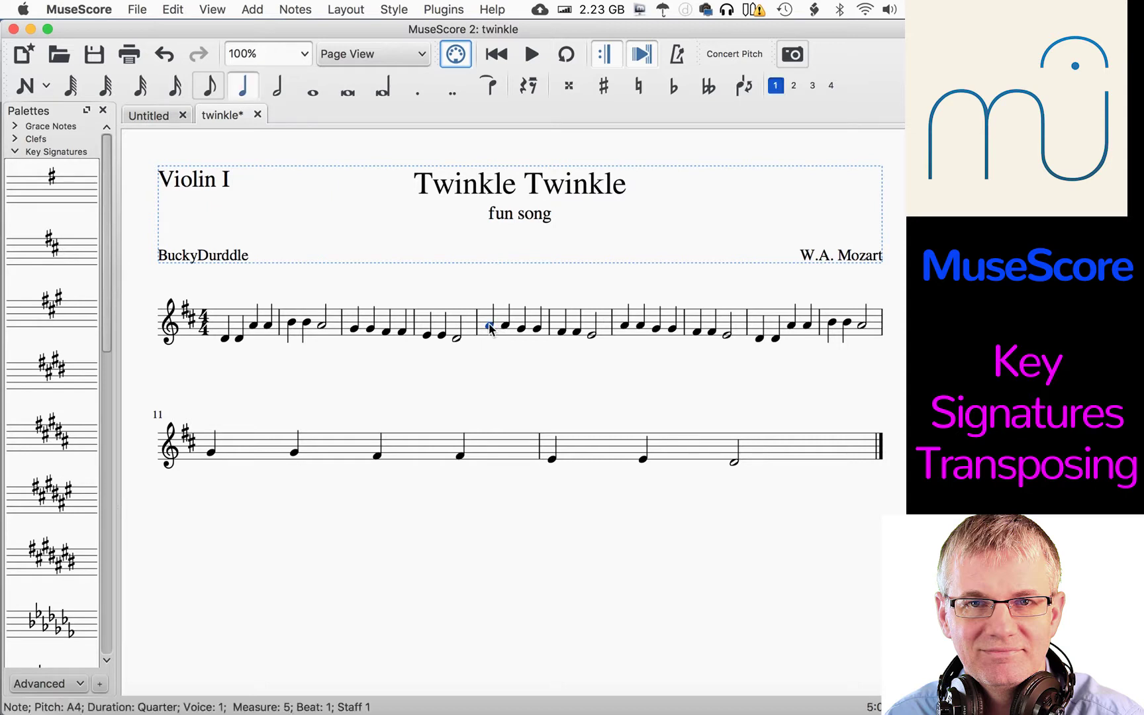
- Range-select from the first note of measure 5 through the last note of measure 8
left_click(727, 334, "shift")
left_click(681, 380)
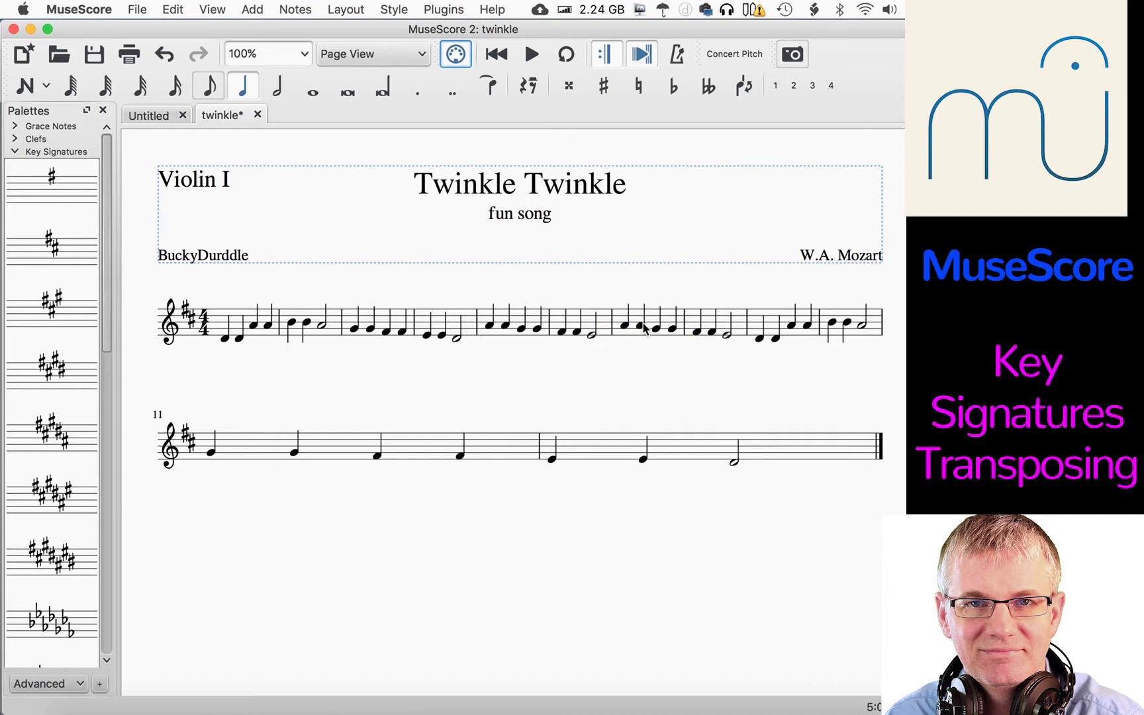
left_click(490, 326)
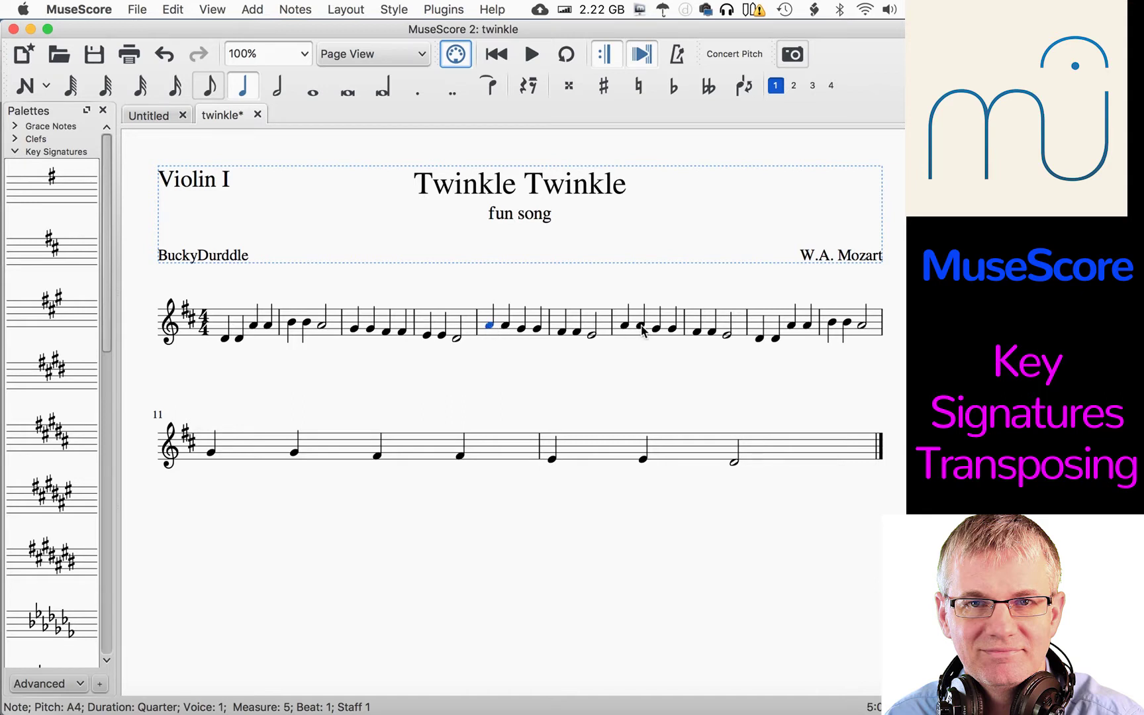
left_click(728, 335)
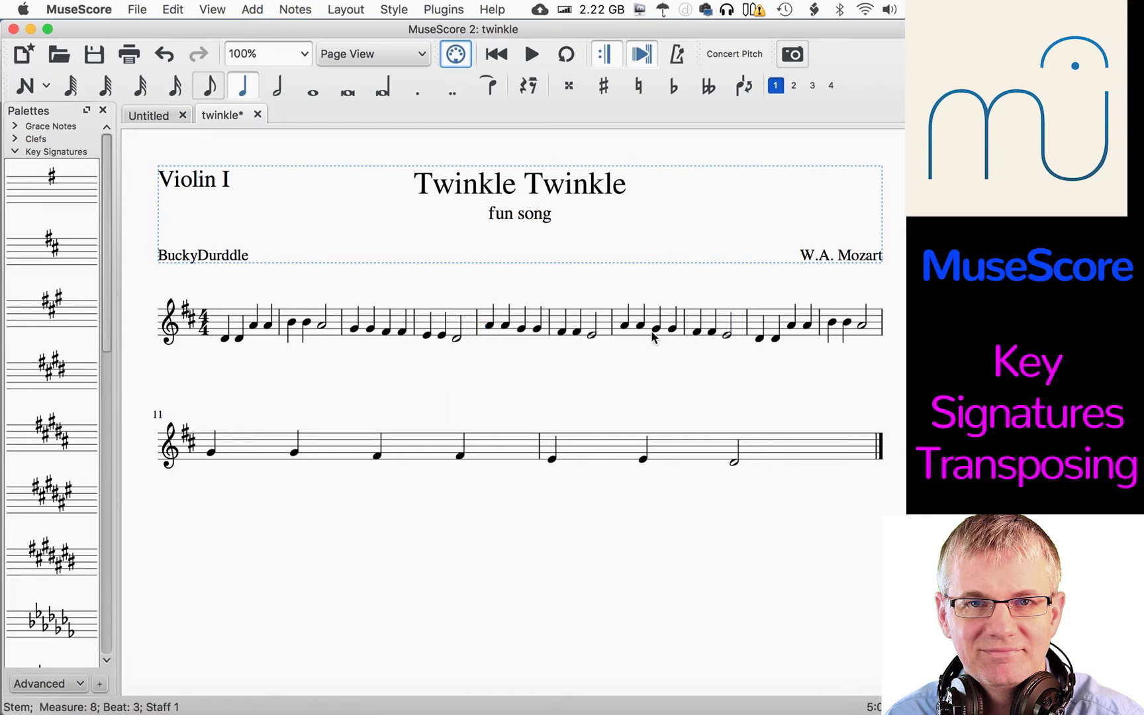
left_click(490, 326)
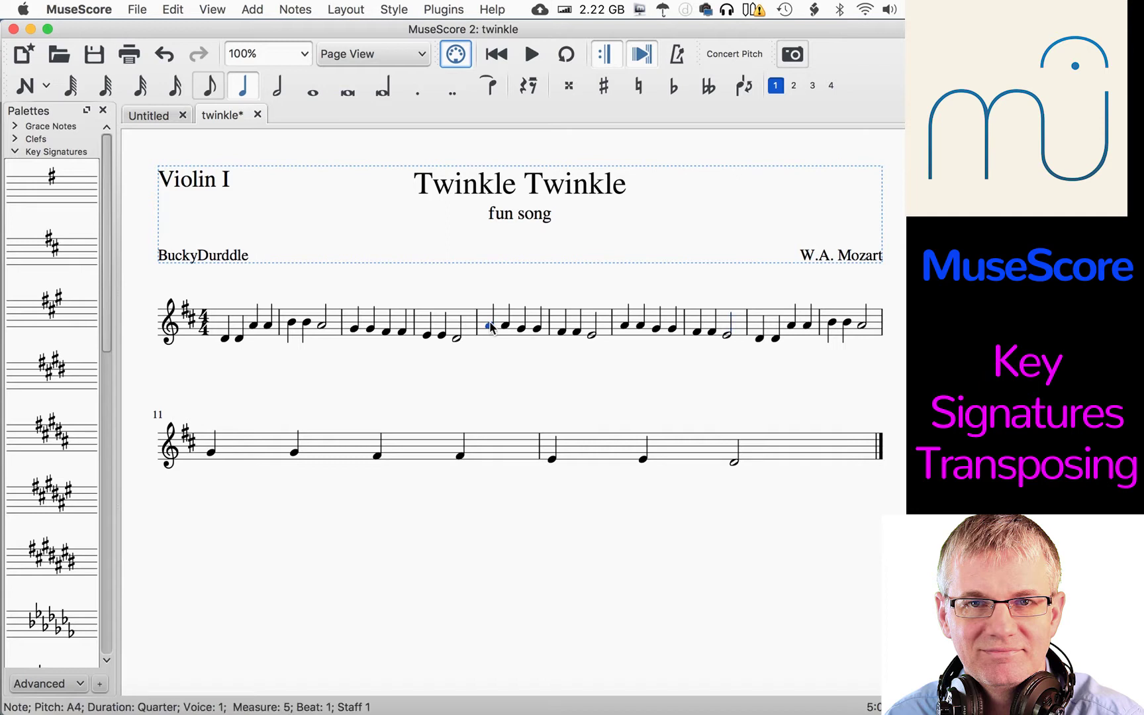
left_click(731, 331, "shift")
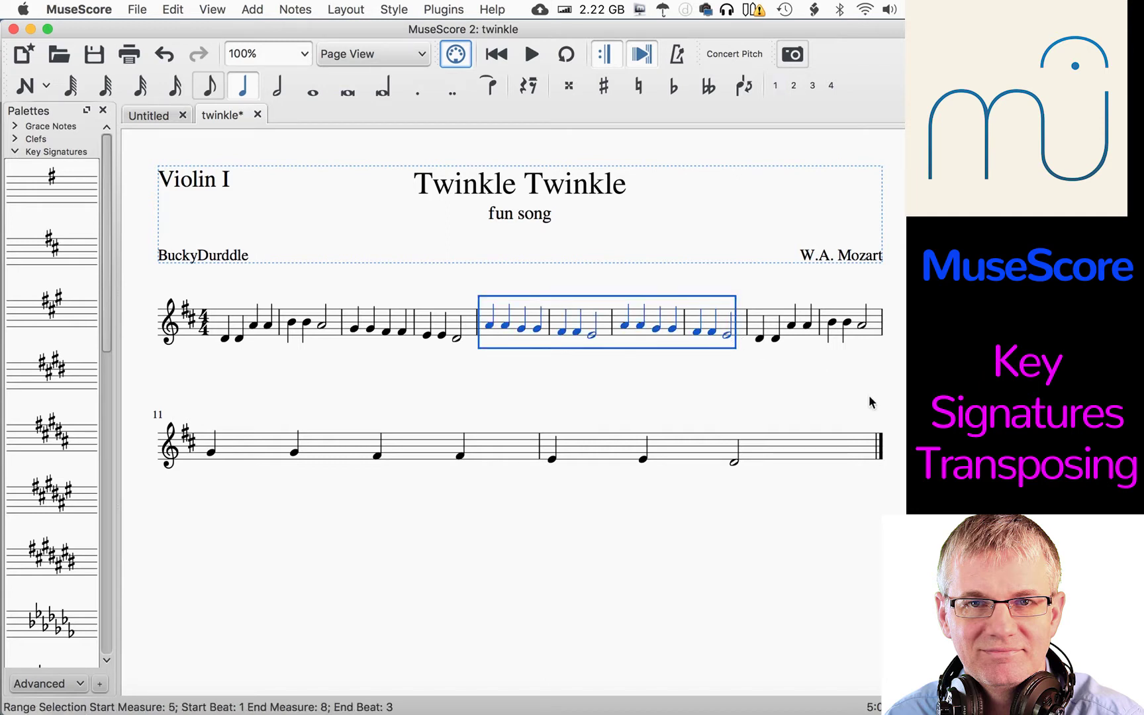
left_click(291, 9)
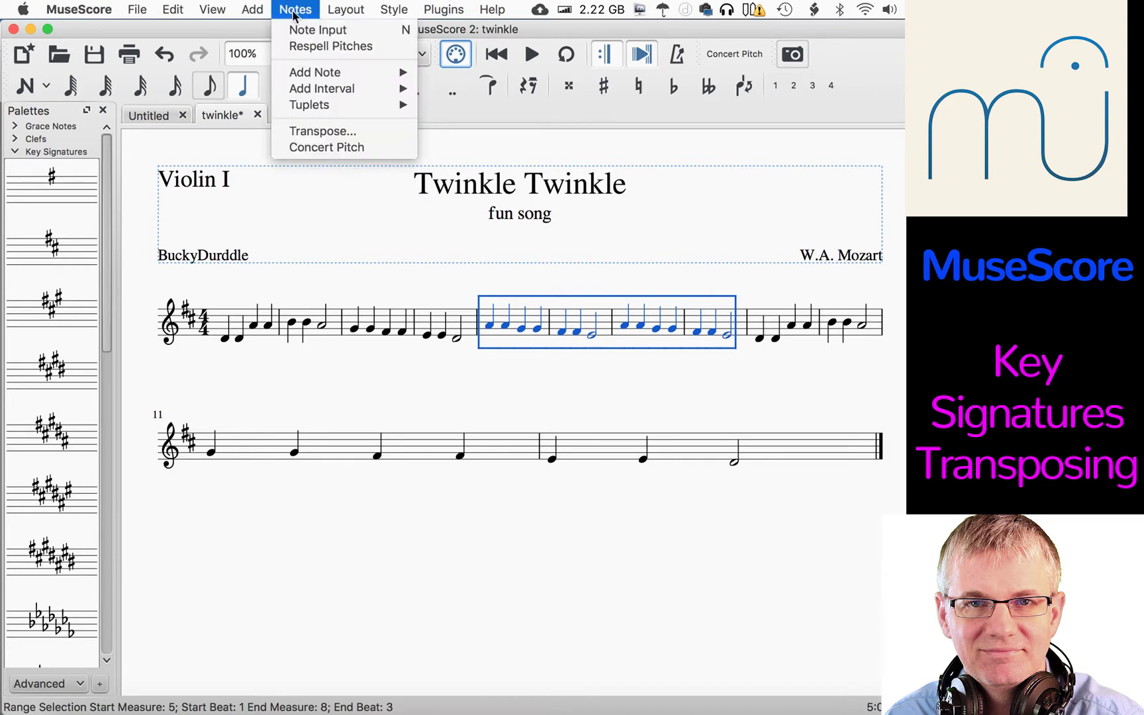
- Transpose measures 5–8 up a Major Third by interval, then undo the transposition
left_click(353, 135)
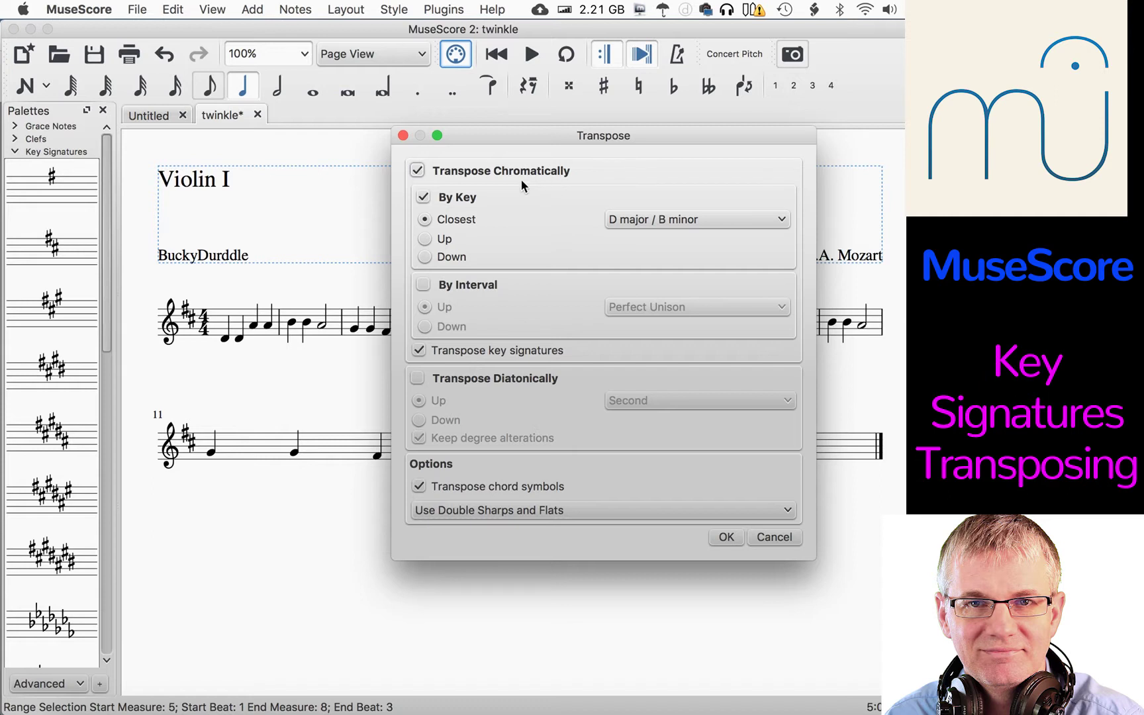
left_click(436, 241)
left_click(423, 284)
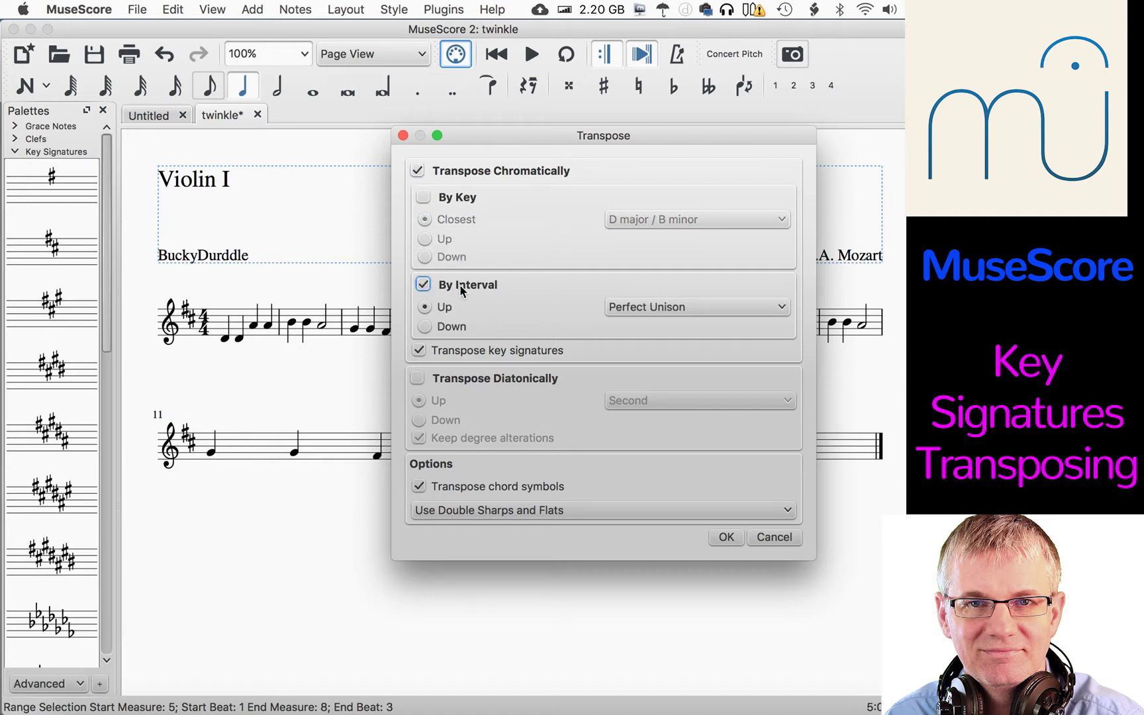
left_click(634, 308)
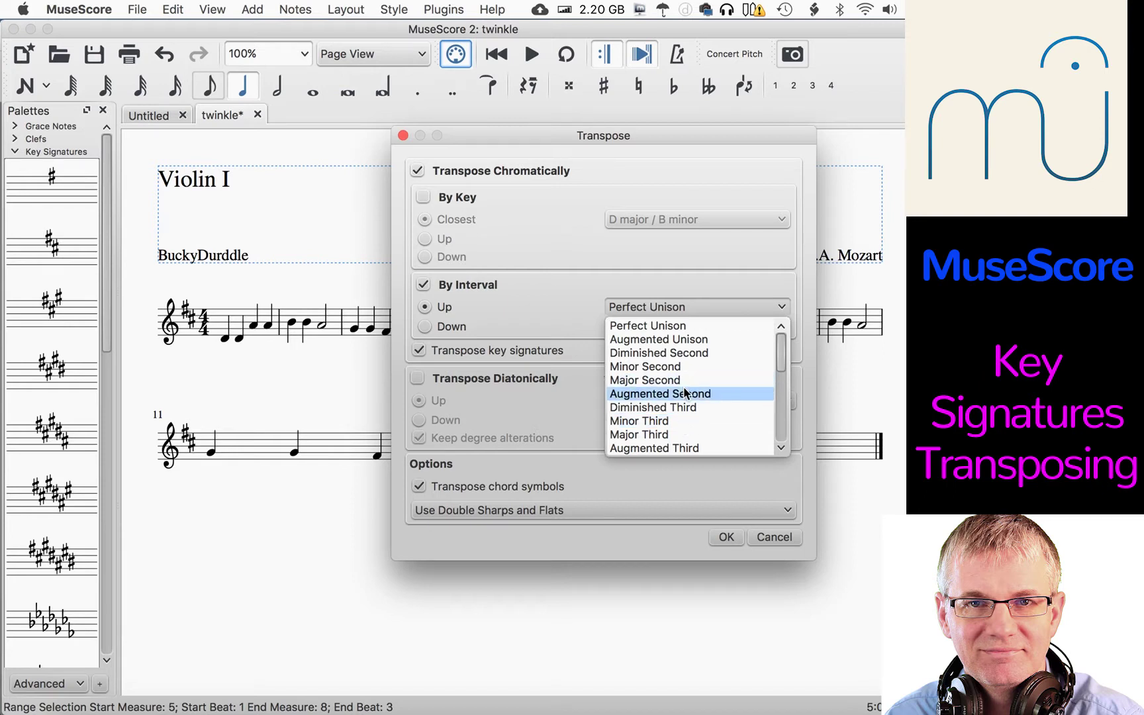
left_click(675, 437)
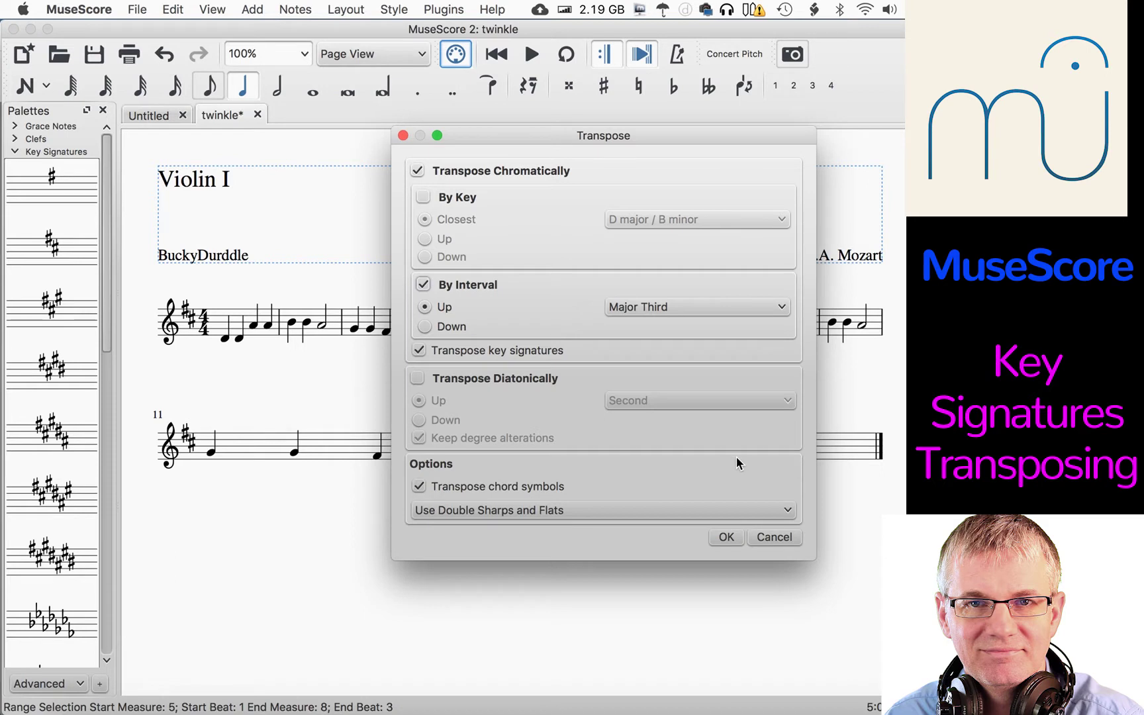
left_click(728, 537)
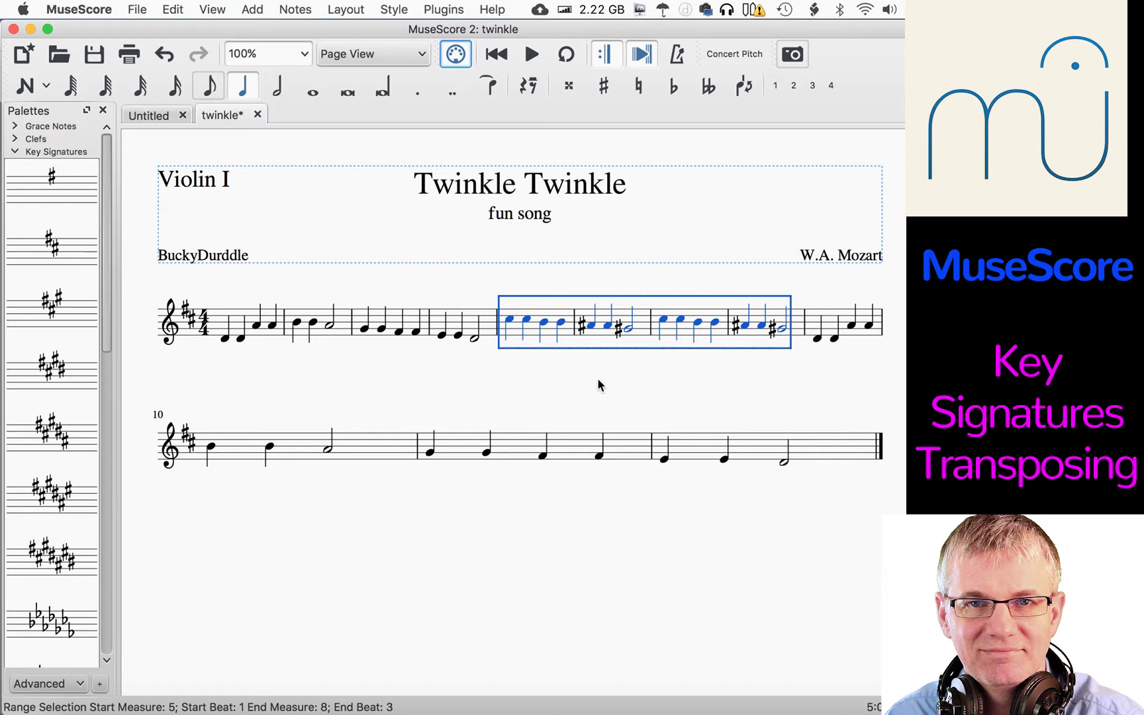
key("super+z")
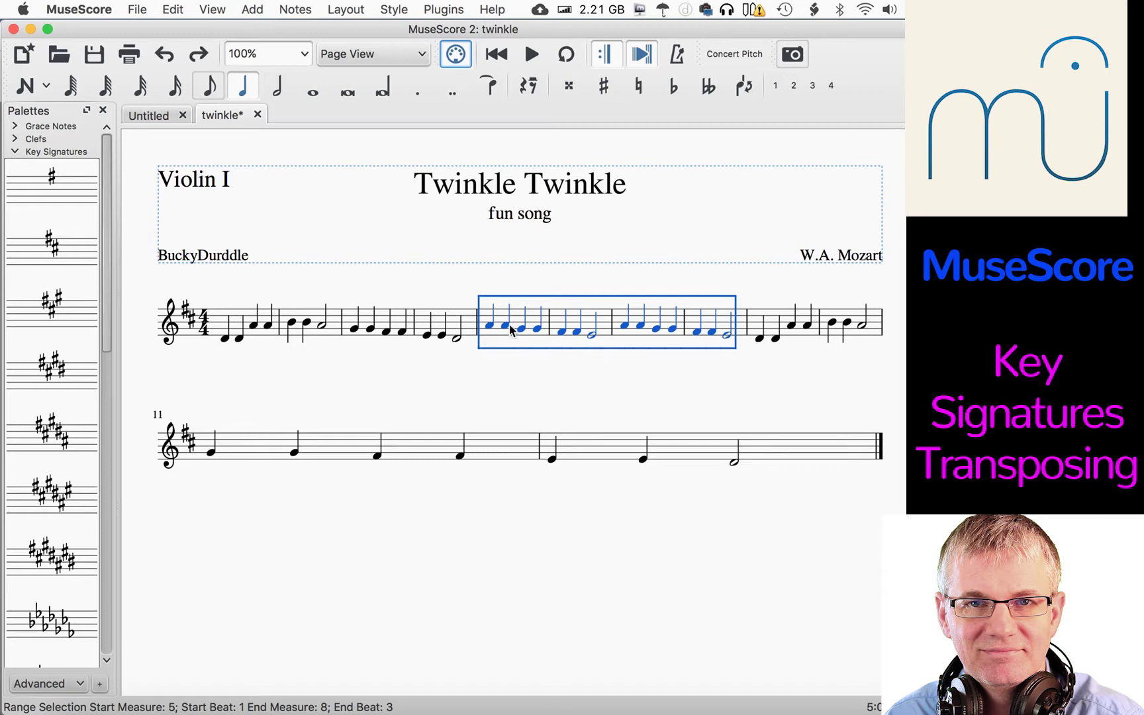
- Transpose measures 5–8 by key to G major / E minor
left_click(291, 9)
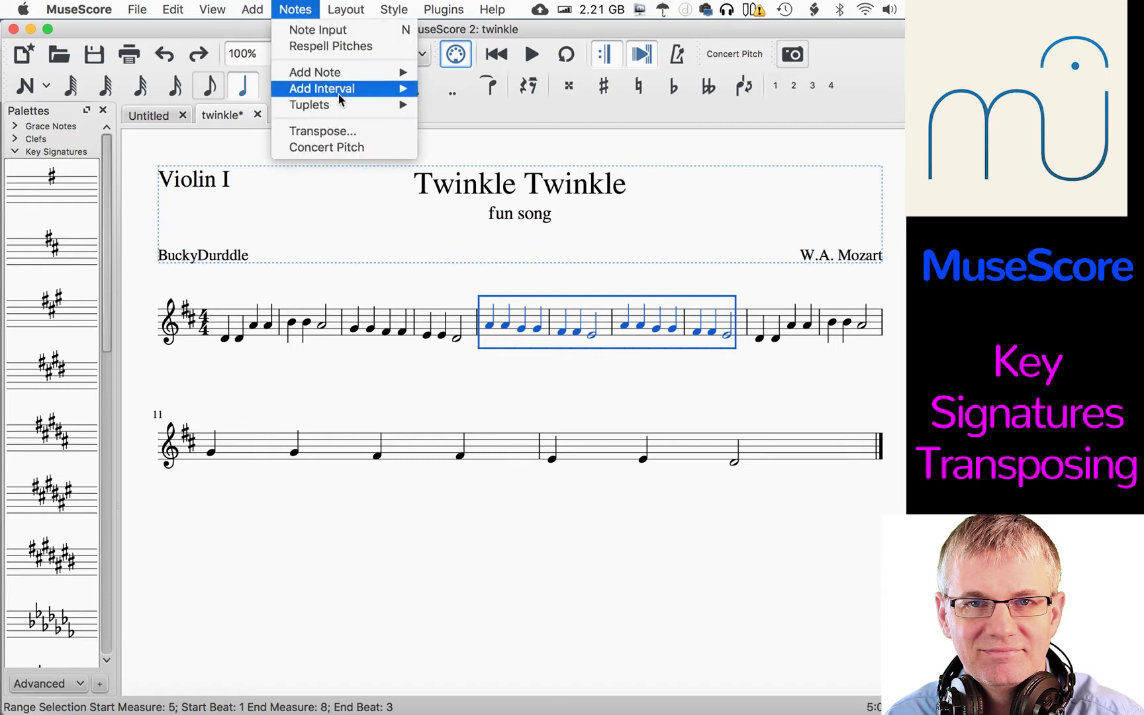
left_click(334, 132)
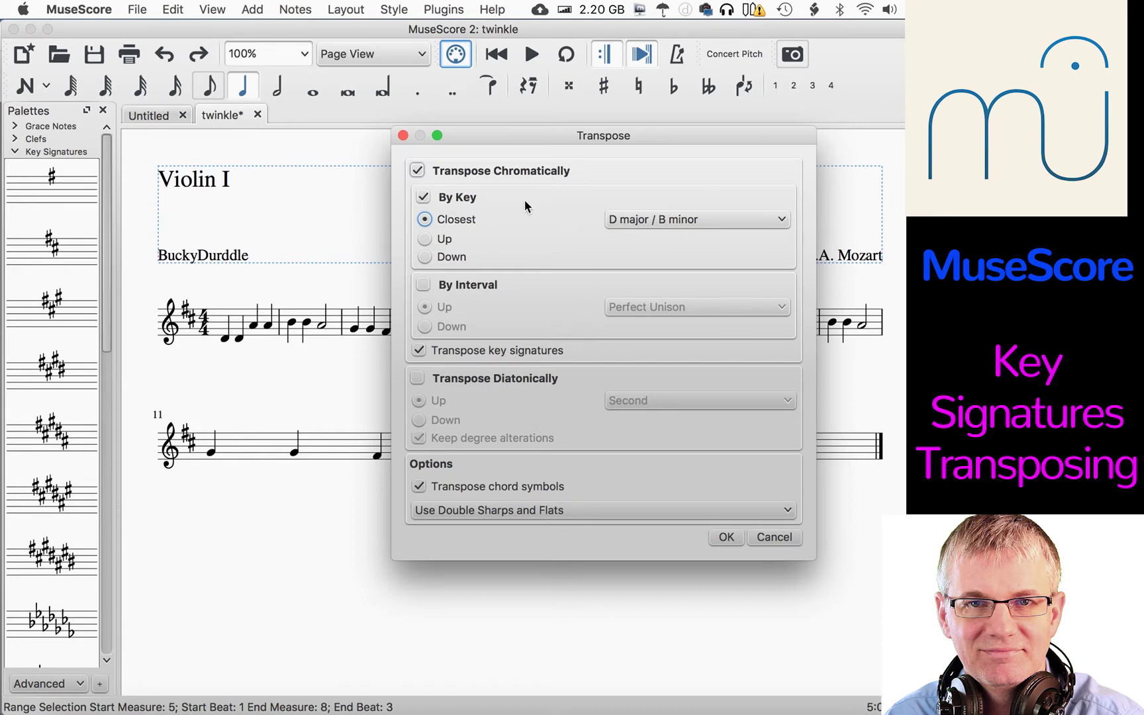
left_click(669, 220)
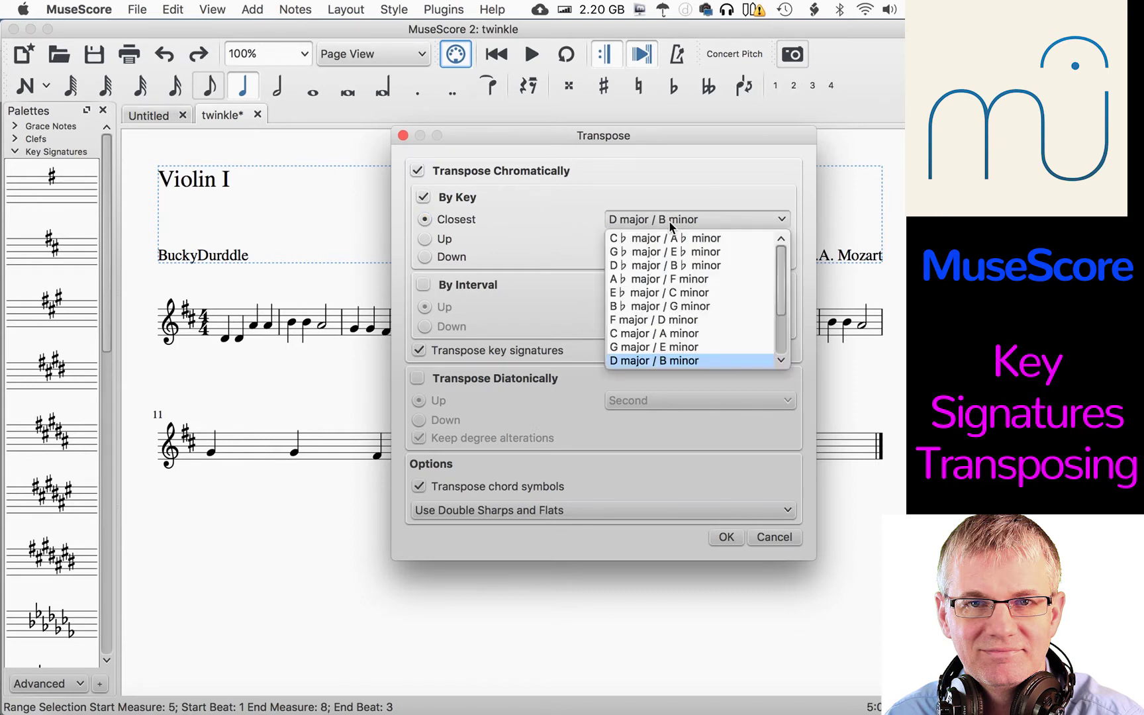
scroll(692, 302, "down", 1)
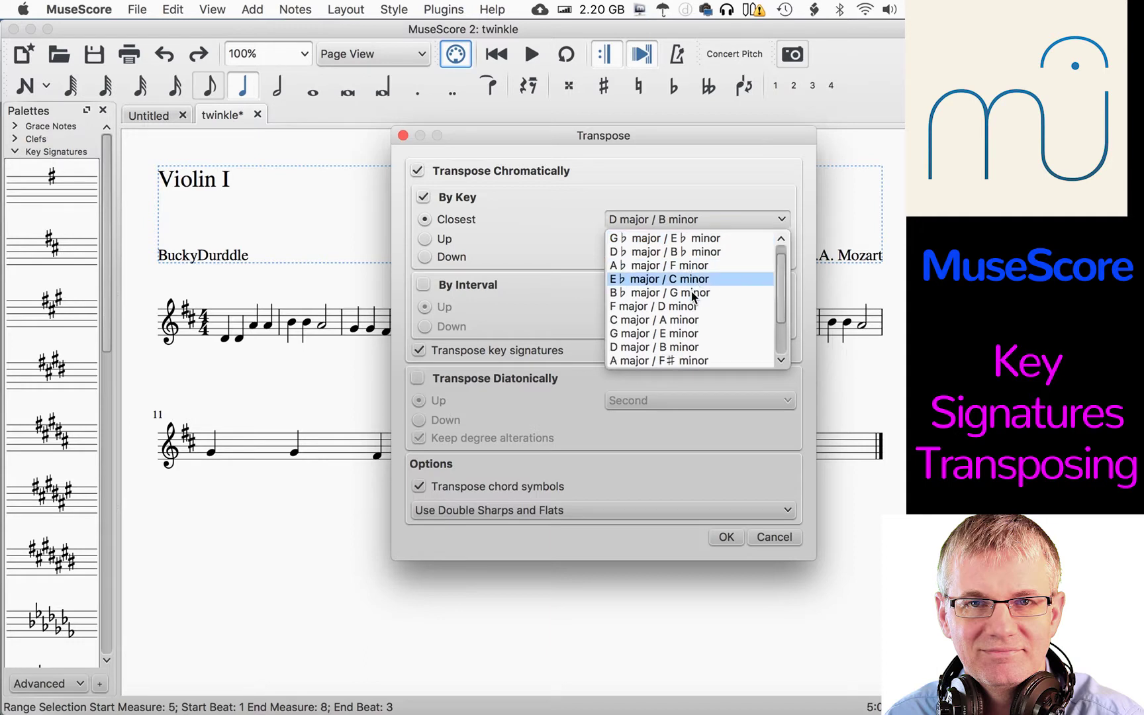
left_click(710, 333)
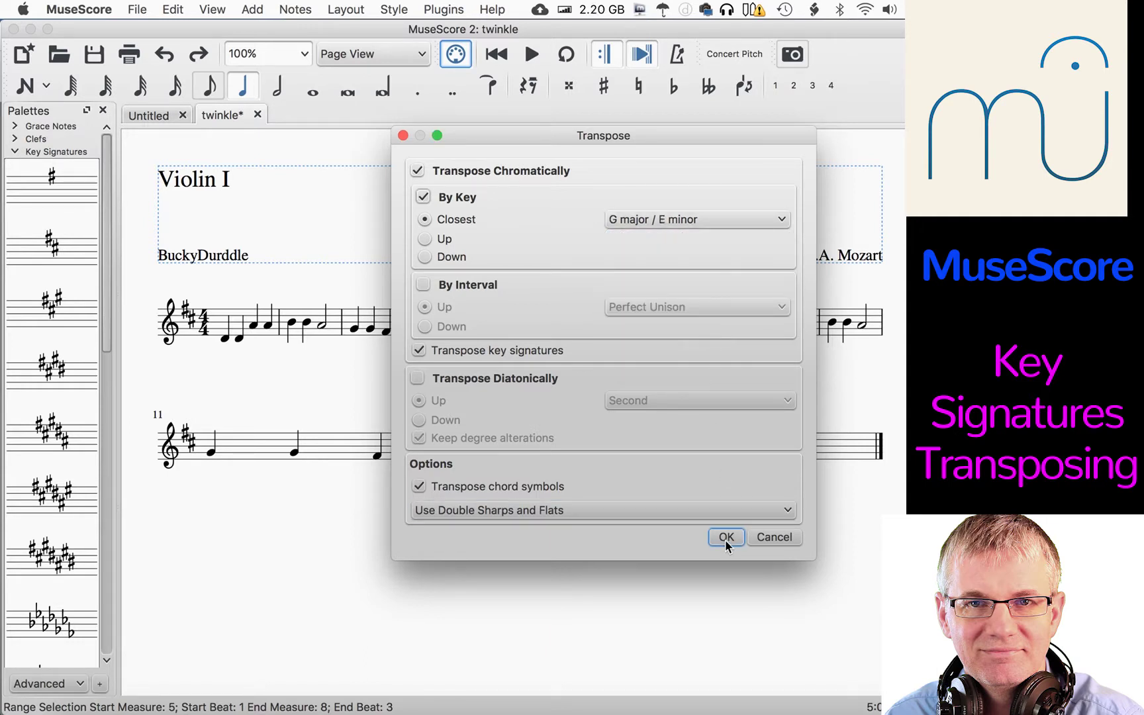
left_click(724, 537)
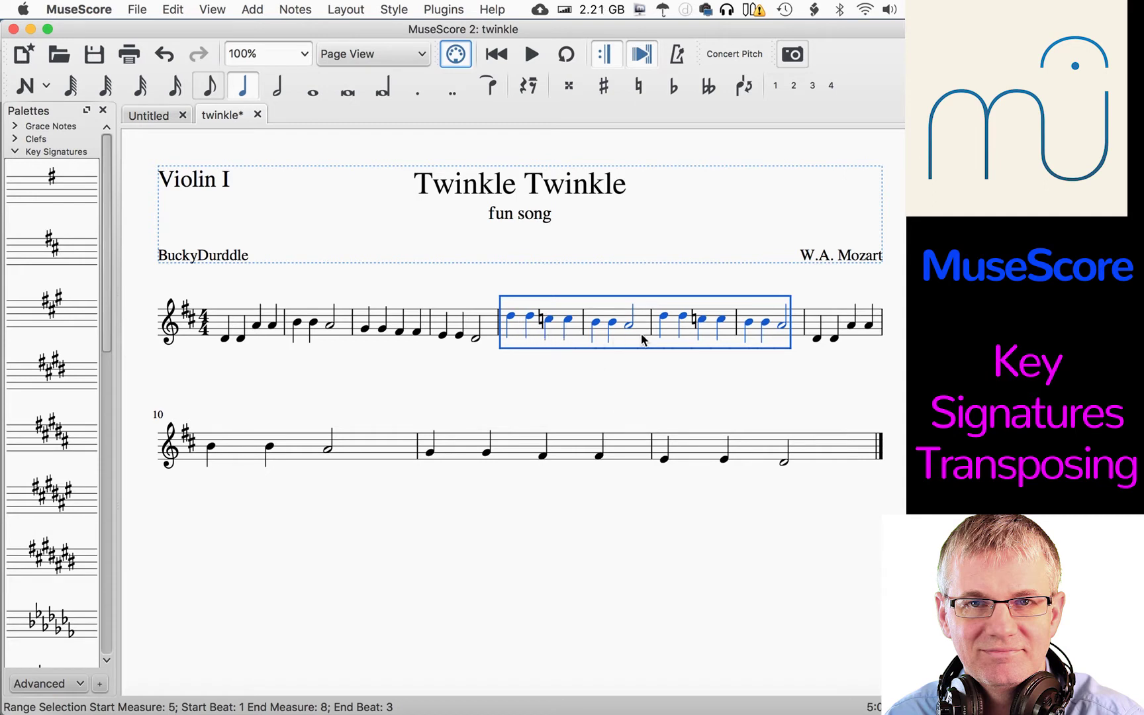
- Place a one-sharp key signature at measure 5 and a two-sharp key signature at measure 9
mouse_move(26, 184)
left_mouse_down()
mouse_move(58, 183)
mouse_move(504, 317)
left_mouse_up()
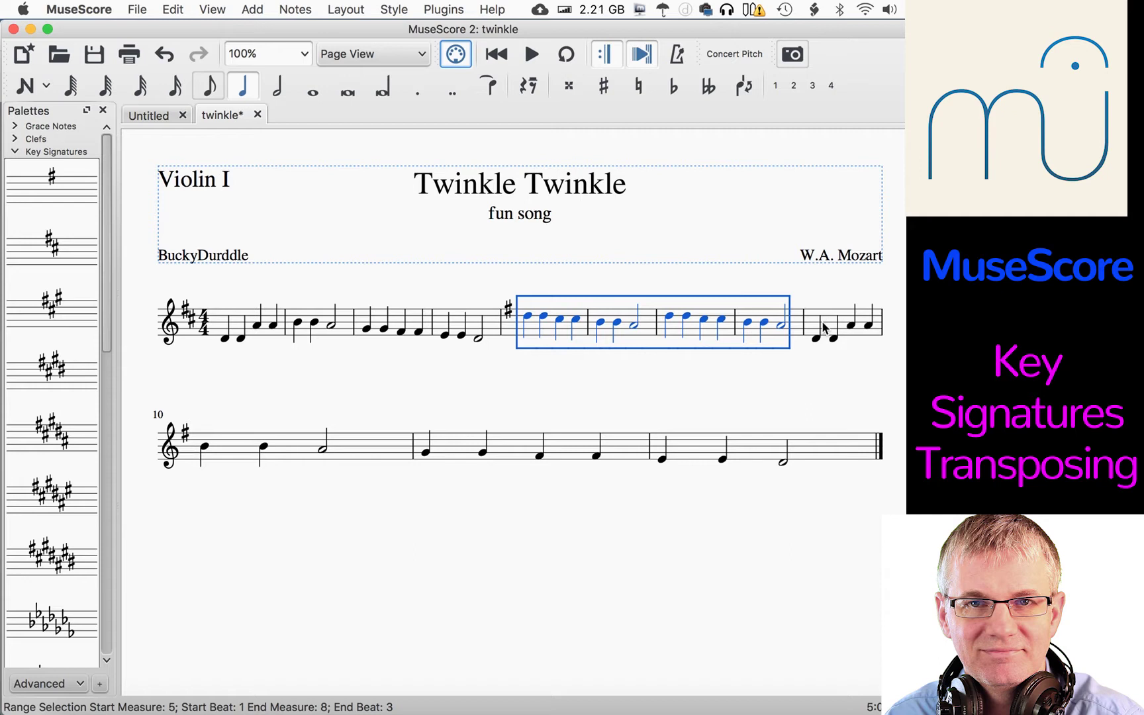
mouse_move(51, 245)
left_mouse_down()
mouse_move(493, 281)
mouse_move(838, 352)
mouse_move(812, 325)
left_mouse_up()
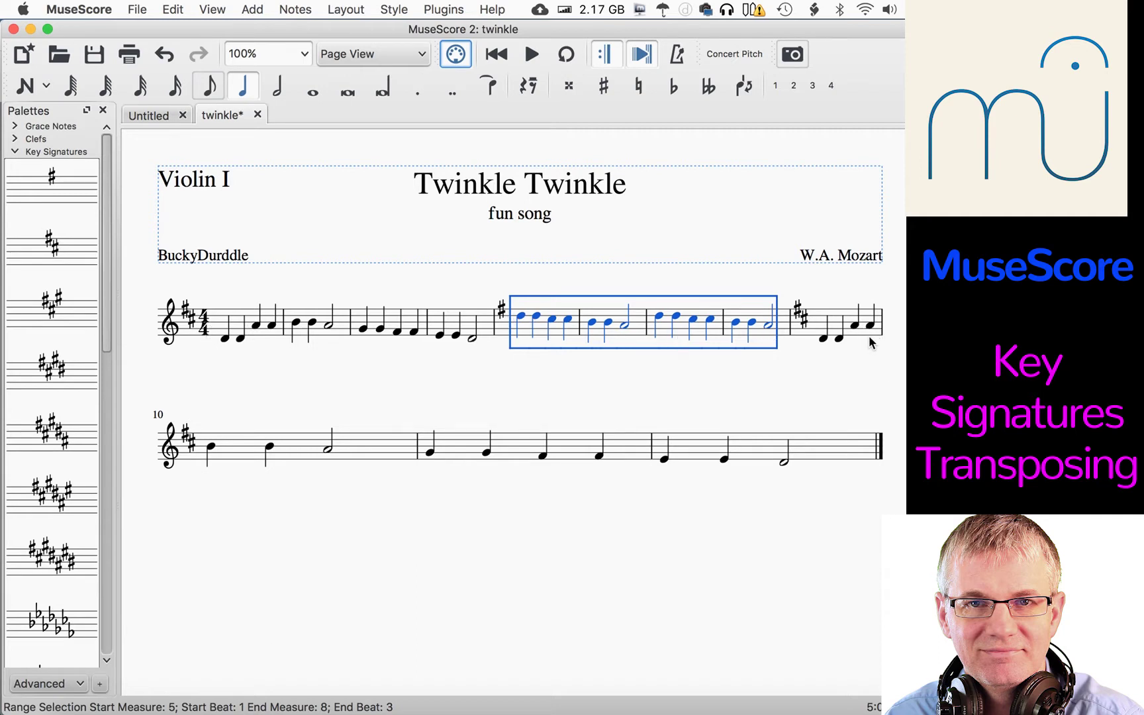
left_click(715, 356)
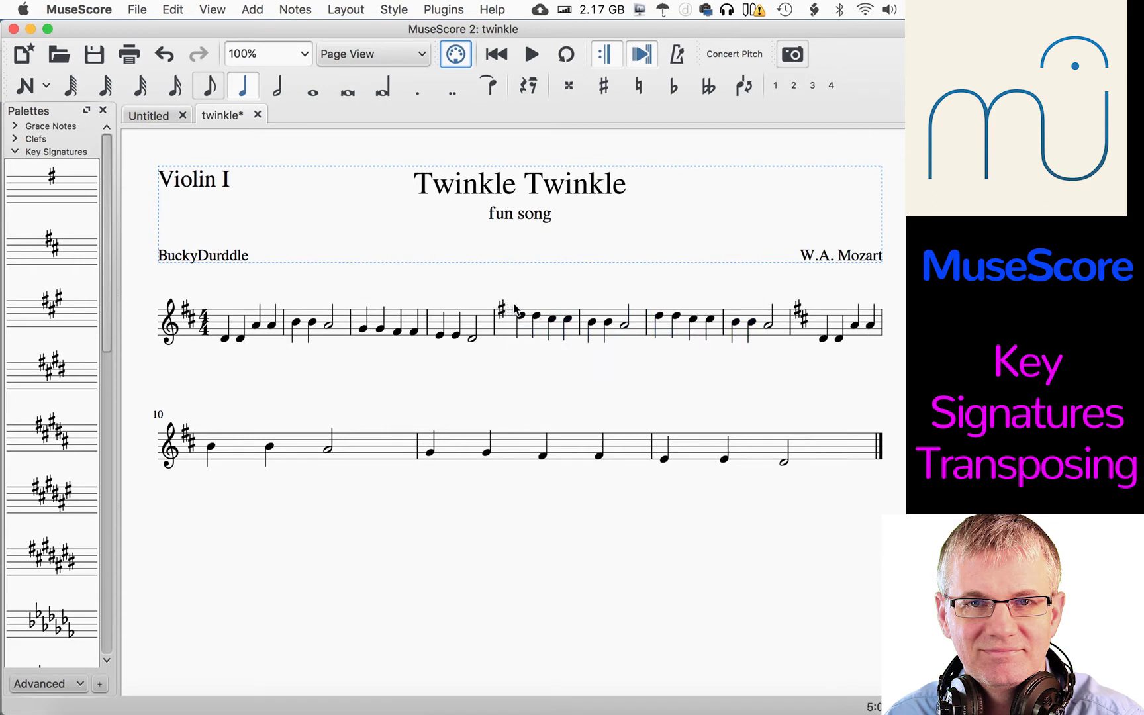
left_click(812, 323)
left_click(789, 382)
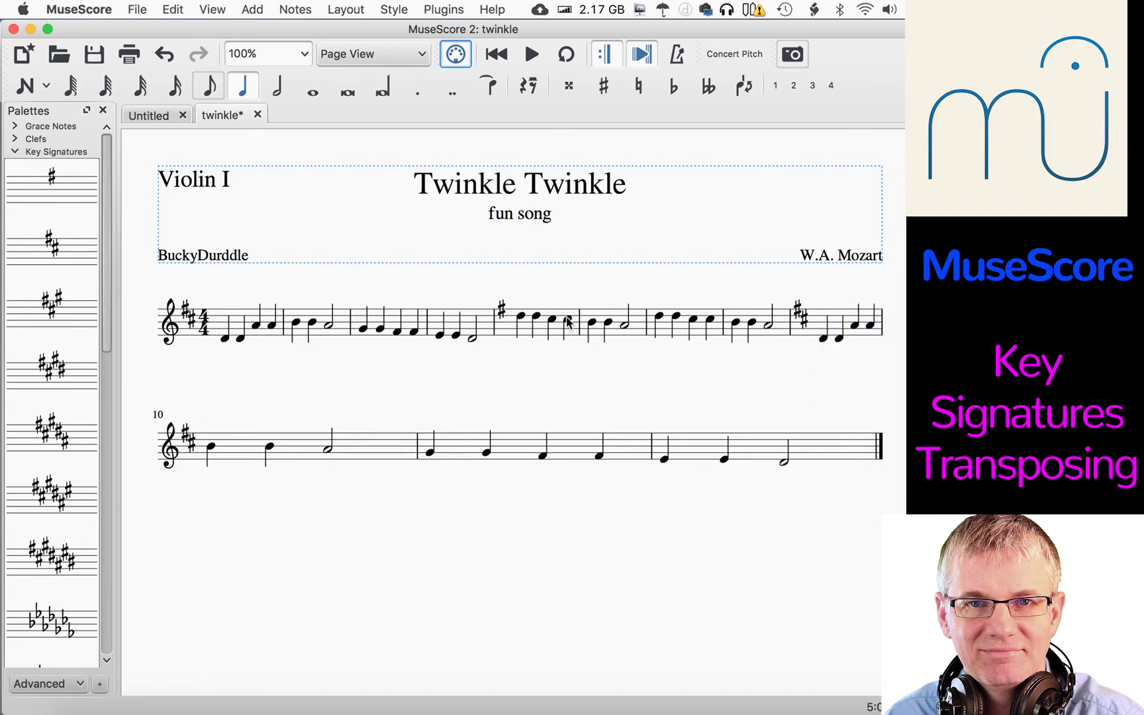